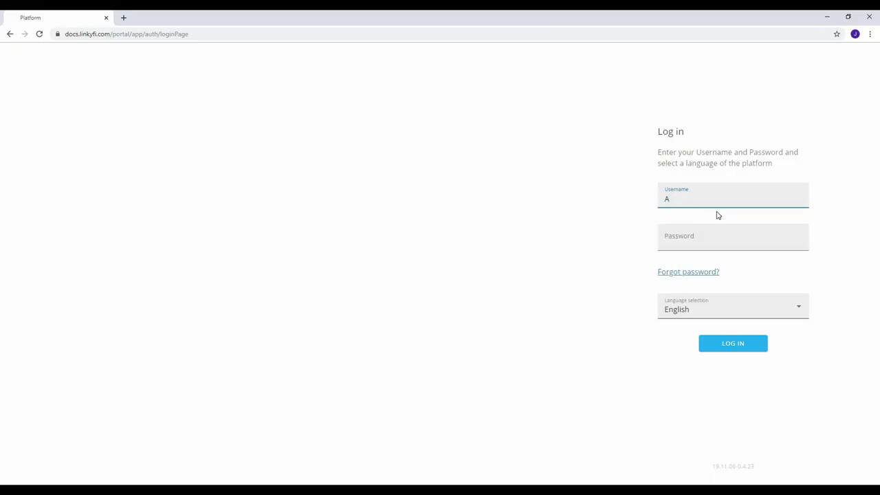
Step: Log in with the account username and password to reach the Shopping mall dashboard
text(ndrew)
key(Tab)
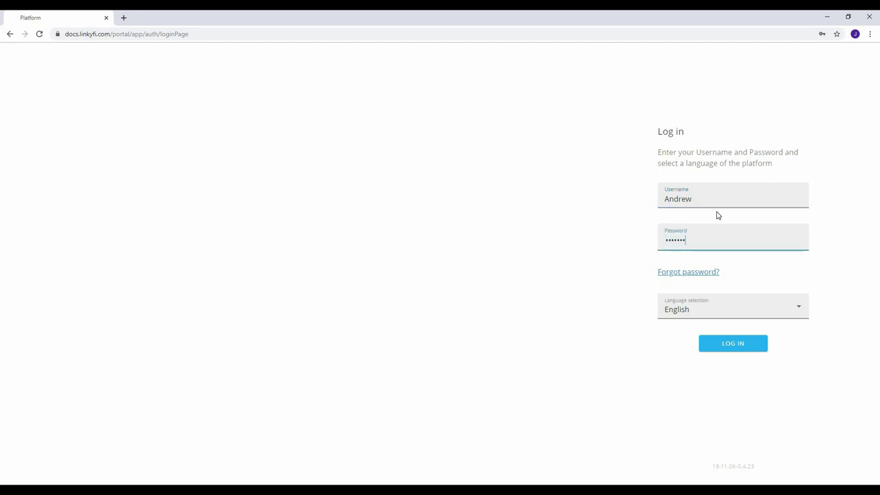
click(731, 344)
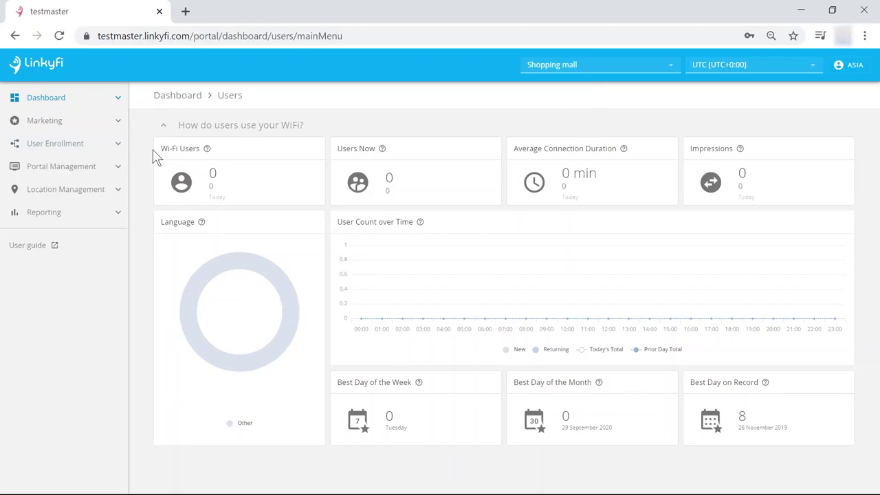
Step: Go to User Enrollment › User journey › Portal to view the empty portals list
click(78, 150)
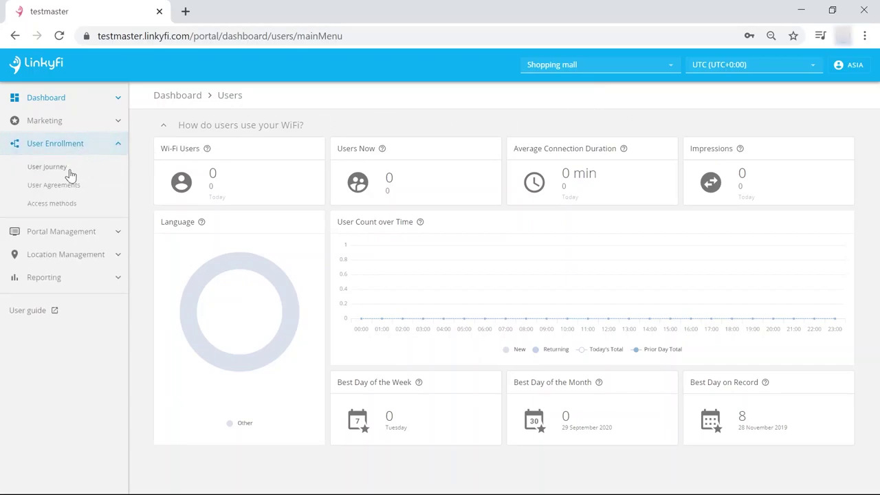
click(70, 171)
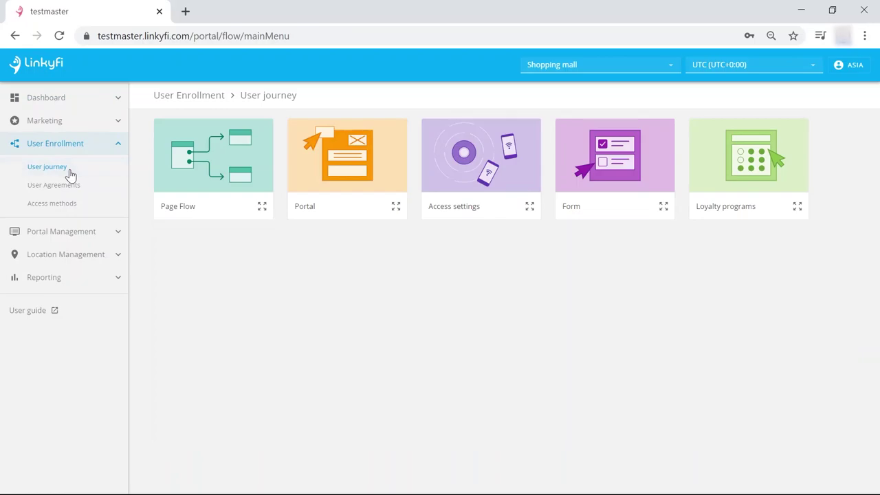
click(359, 178)
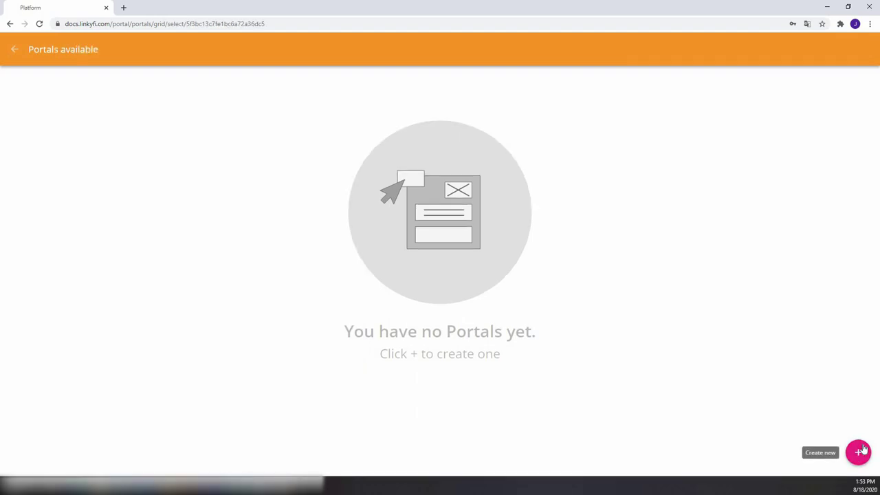
Step: Create a new portal named '1'
click(859, 451)
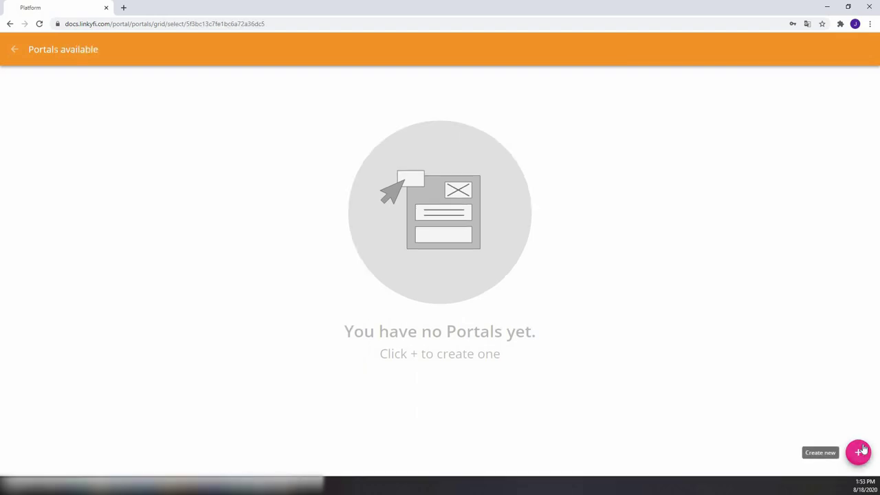
text(1)
click(856, 49)
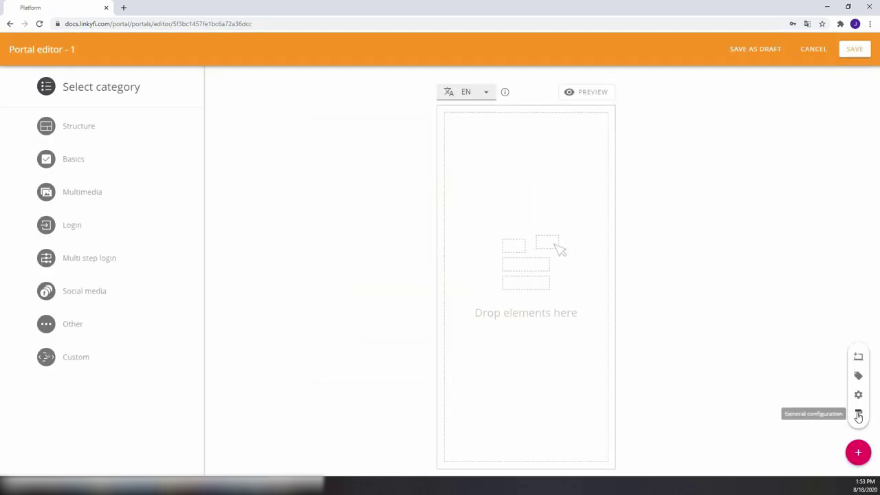
Step: Upload the shopping-arcade photo as the portal's background image in Portal look
click(857, 414)
click(104, 136)
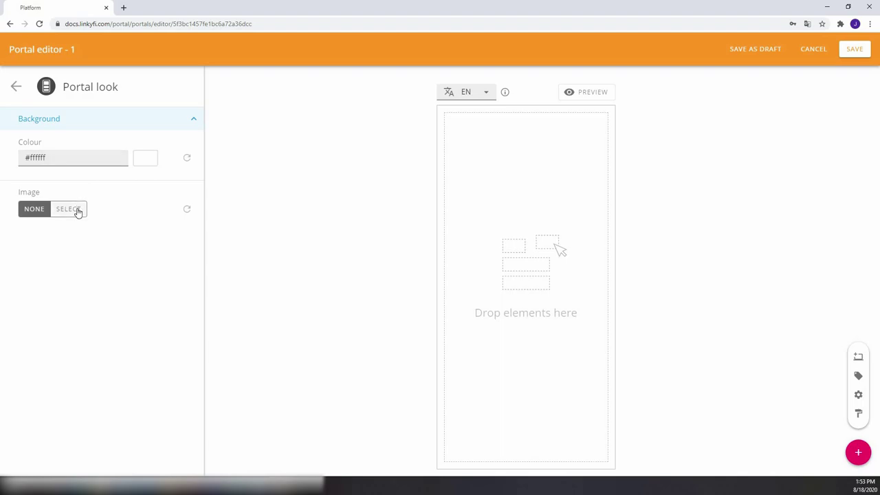
click(78, 210)
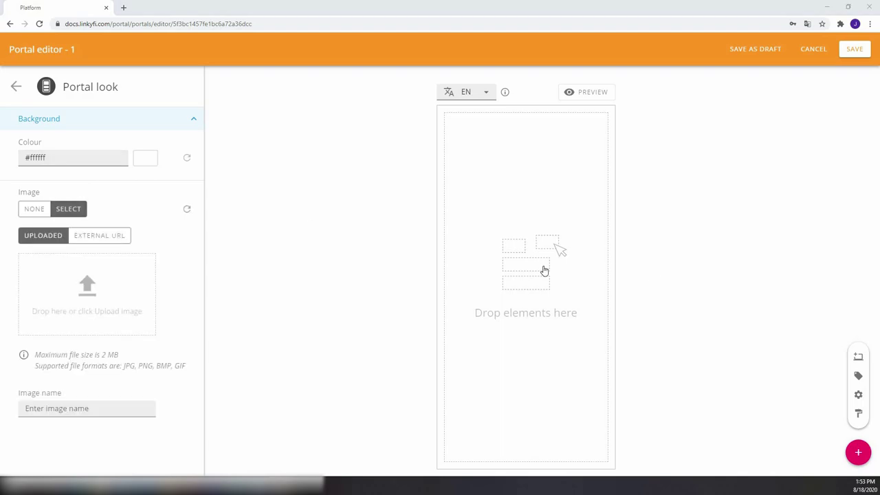
drag(120, 294, 104, 288)
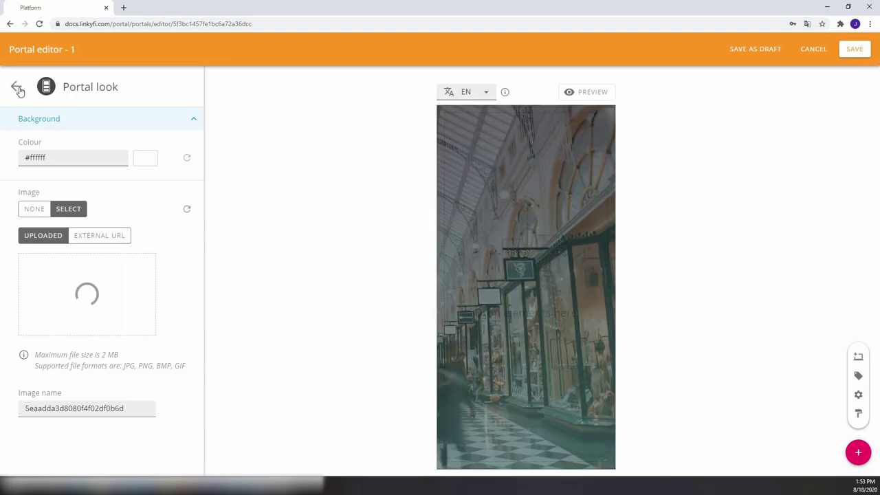
Step: Add a Multimedia image block at the portal's top and upload the Clothing Store logo
click(19, 90)
click(18, 90)
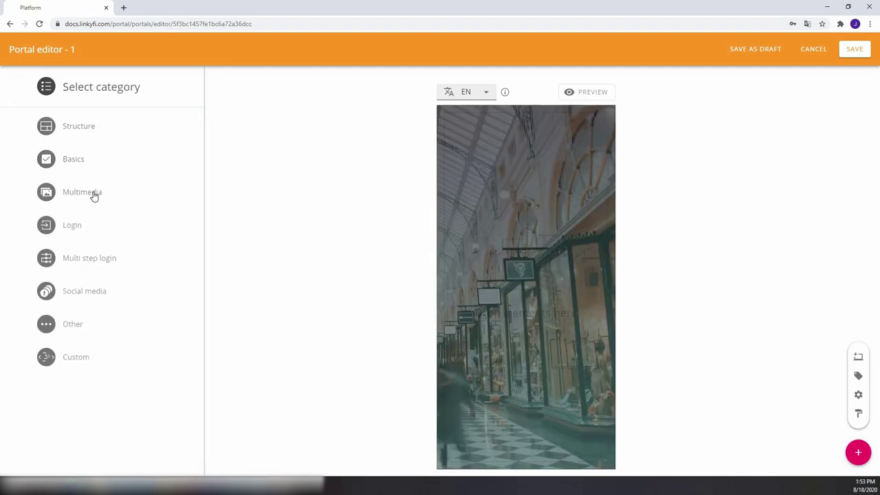
click(94, 195)
drag(110, 155, 512, 165)
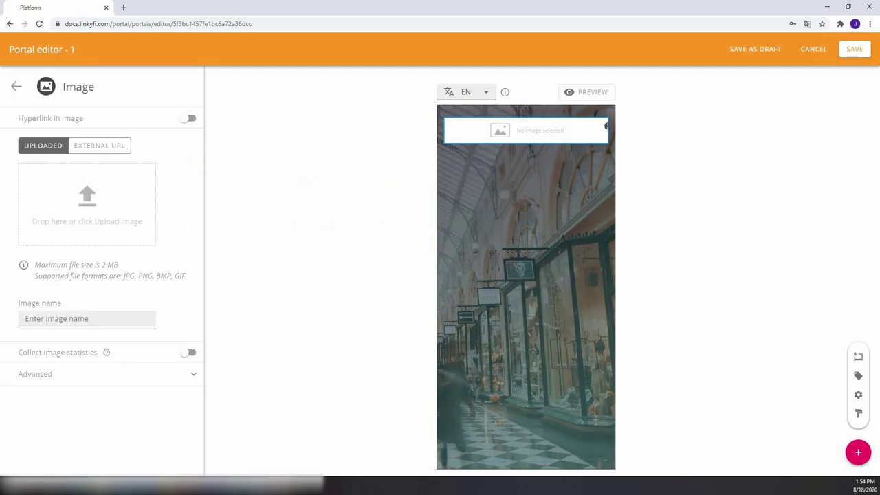
click(150, 213)
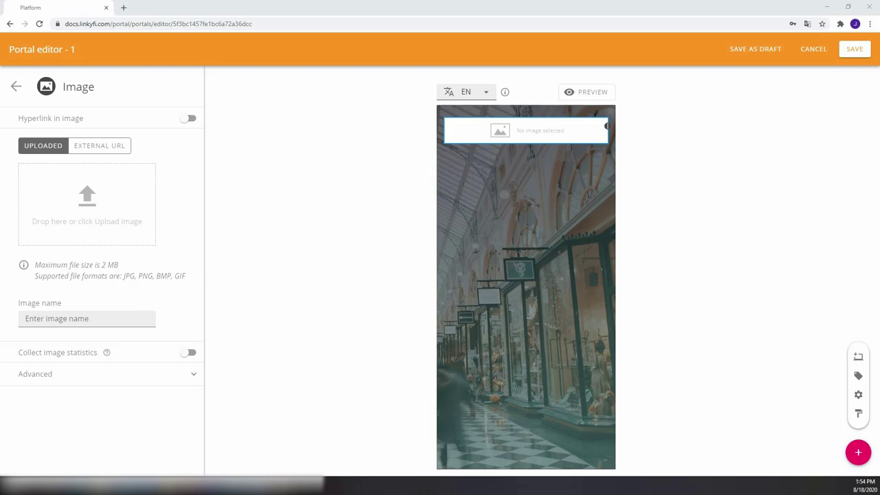
click(16, 86)
Step: Add the tagline 'Always in style' below the logo, centred, white, in Serif font
drag(83, 193, 522, 309)
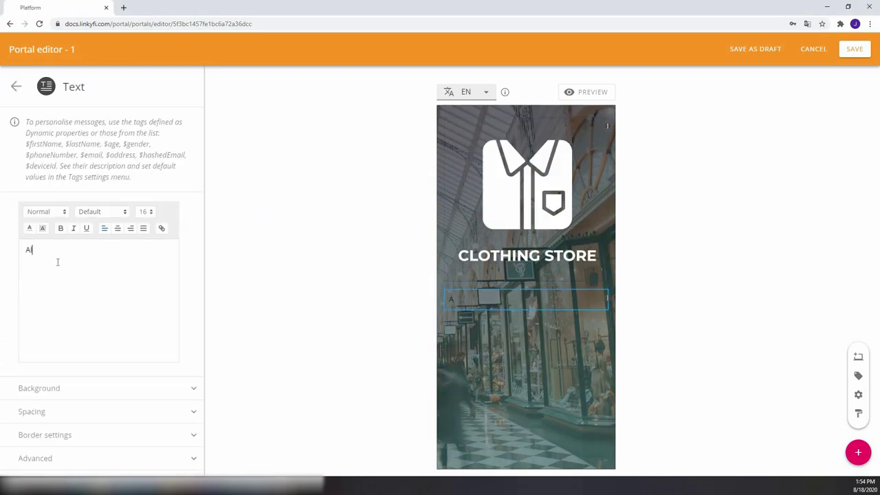
triple_click(58, 262)
click(118, 228)
click(29, 228)
click(31, 249)
click(95, 213)
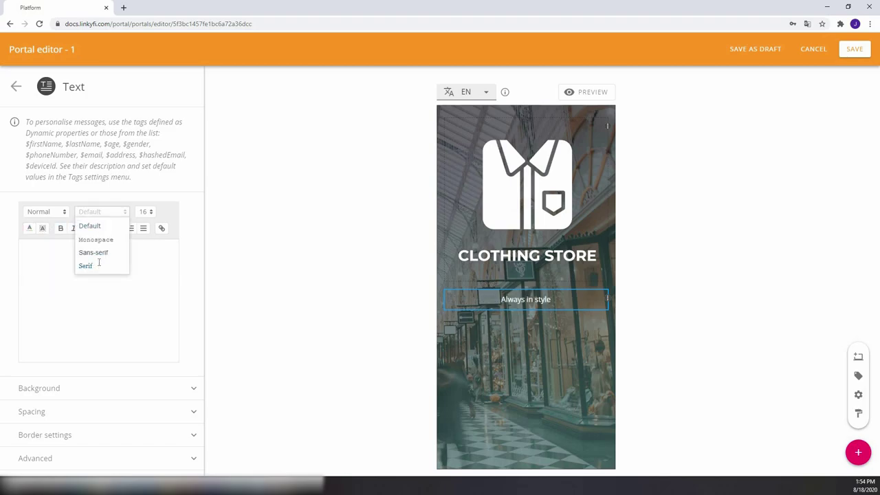
click(98, 265)
click(62, 110)
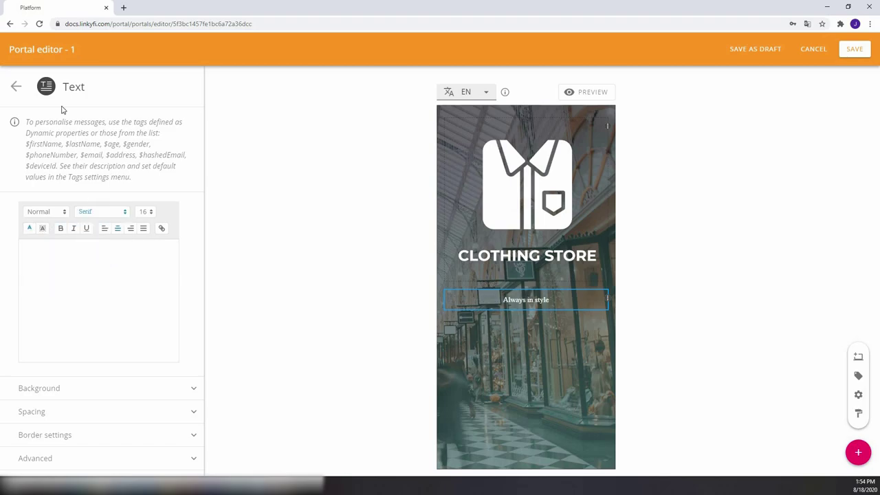
click(18, 90)
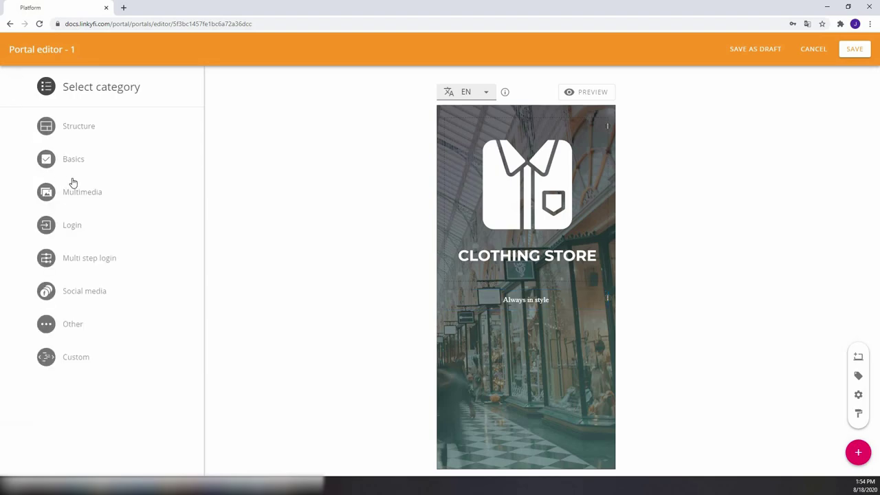
Step: Add a login form block below the tagline and choose to pick its form
click(86, 229)
drag(86, 203, 573, 399)
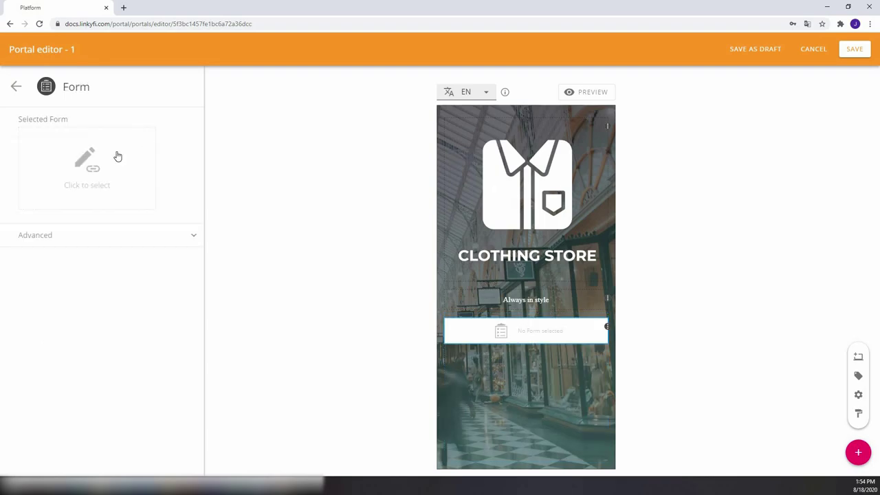
click(97, 165)
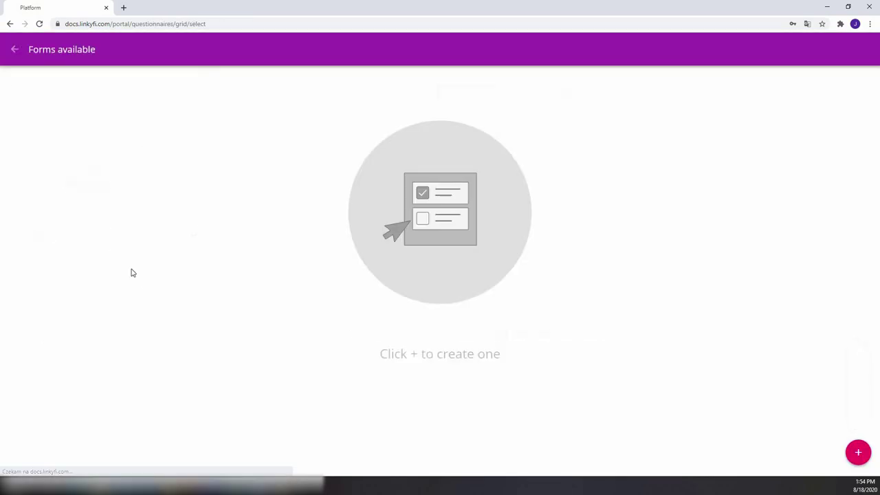
Step: Create and save form '1' with First name and Date of birth fields
click(858, 453)
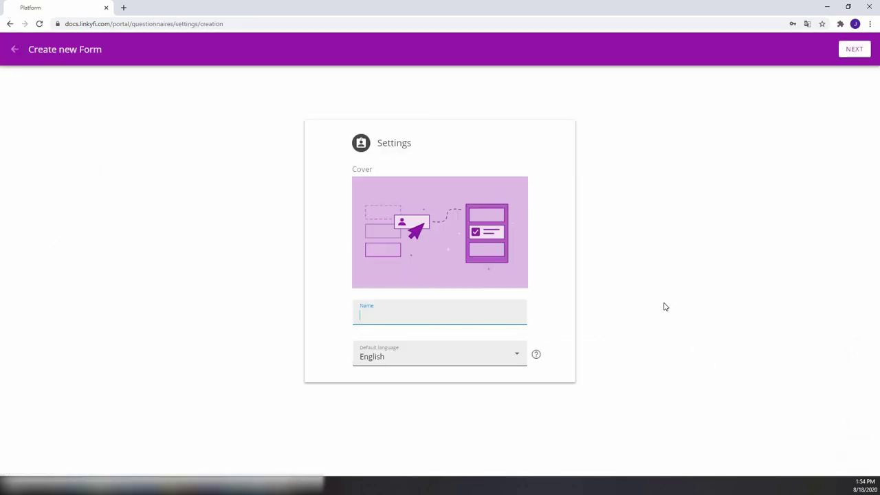
text(1)
click(852, 49)
click(97, 126)
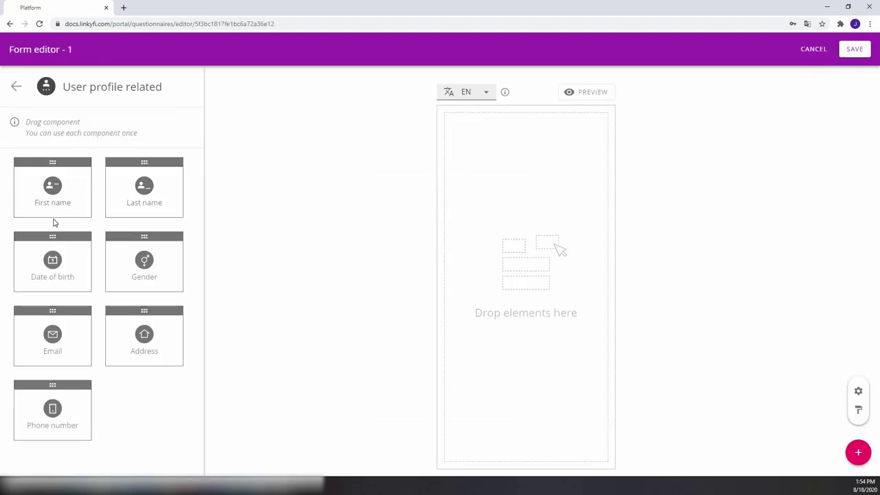
drag(54, 207, 543, 220)
click(15, 86)
click(76, 126)
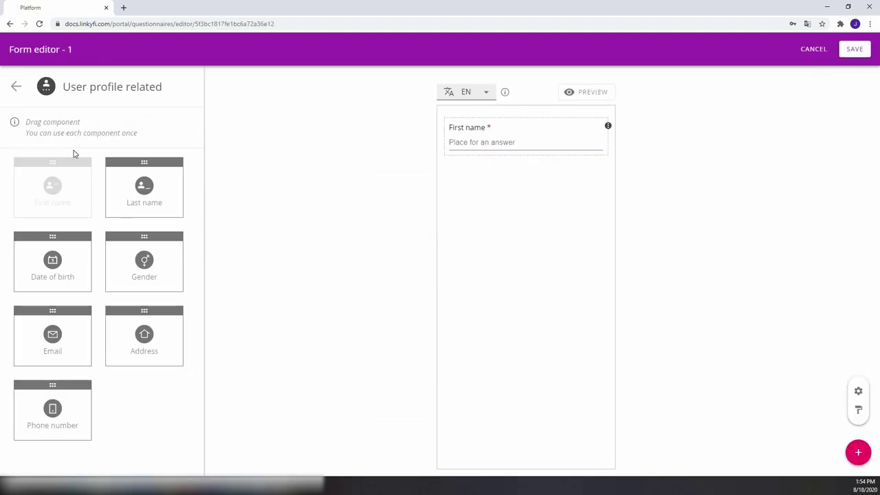
drag(92, 281, 567, 242)
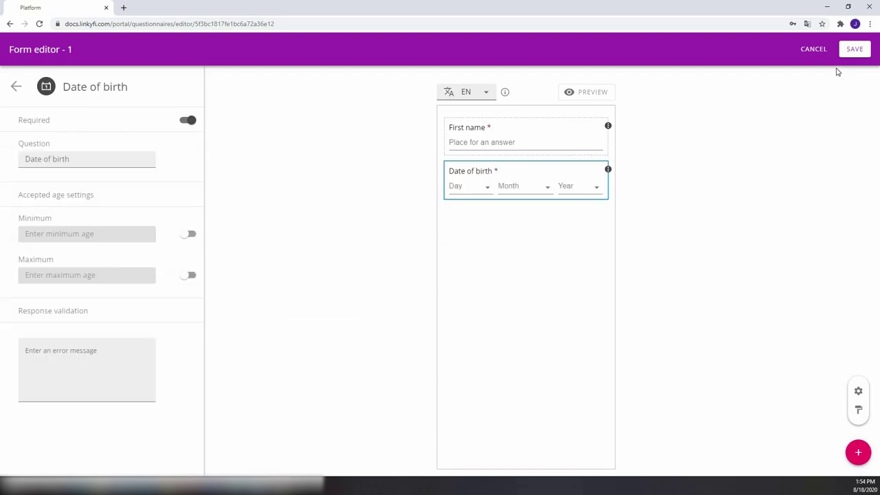
click(854, 49)
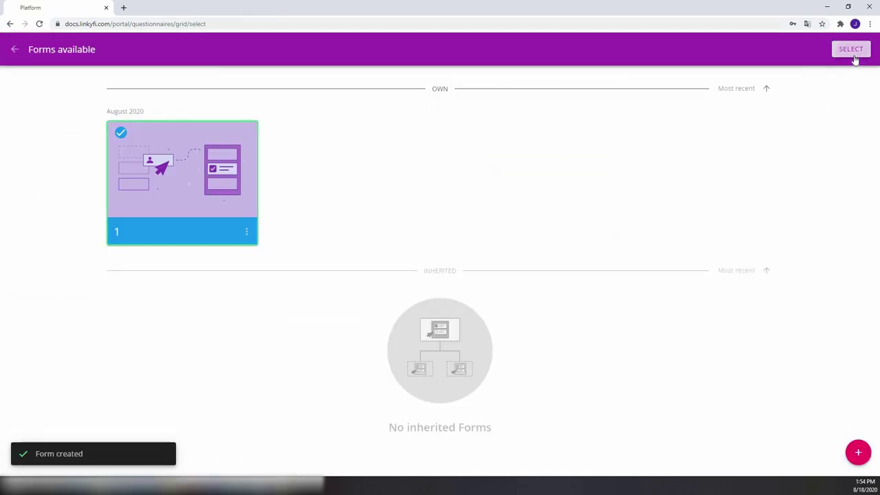
Step: Use form 1 in the portal with a fully transparent background and white main colour
click(853, 49)
click(105, 195)
click(116, 236)
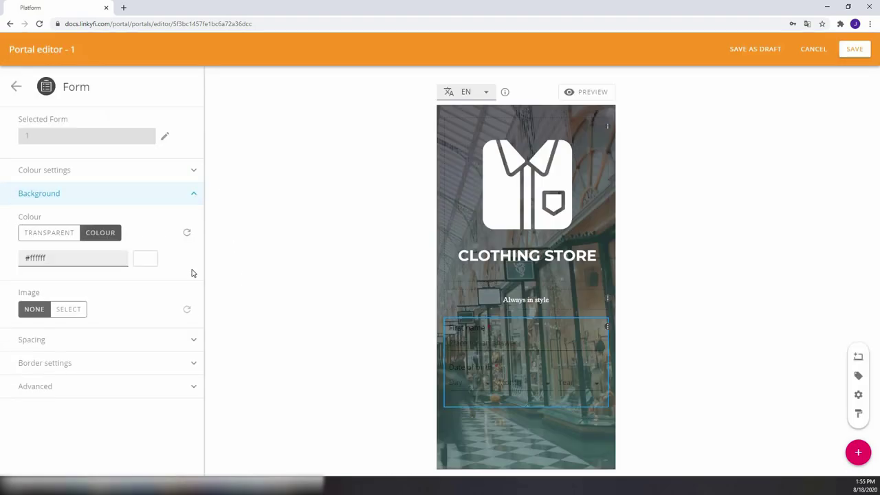
click(148, 260)
drag(270, 338, 163, 334)
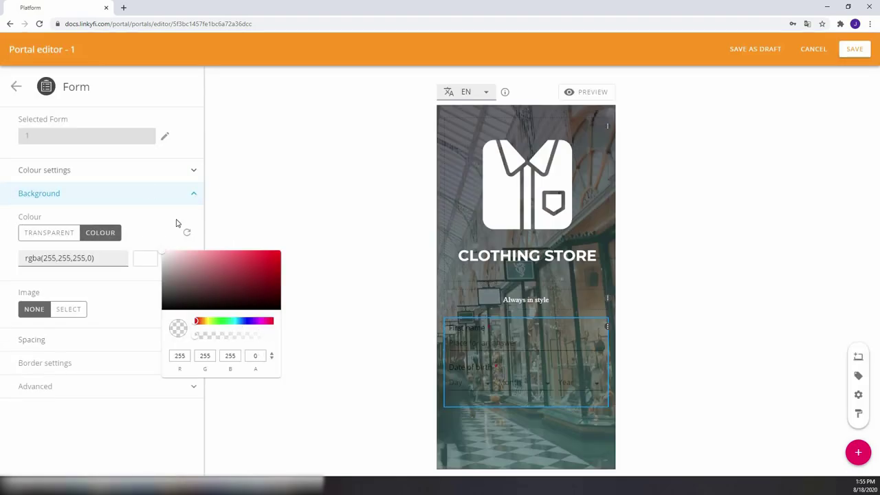
click(158, 170)
click(144, 210)
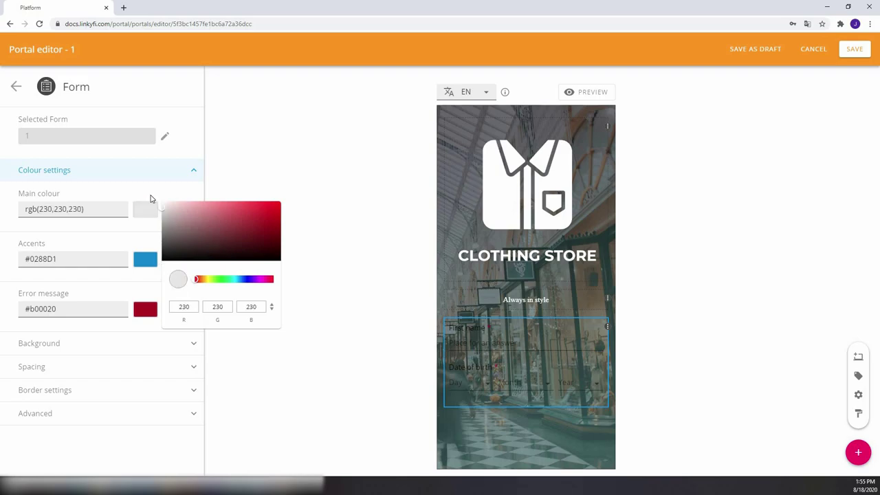
click(162, 202)
click(296, 146)
Step: Add a Submit button from Basic components below the form
click(16, 87)
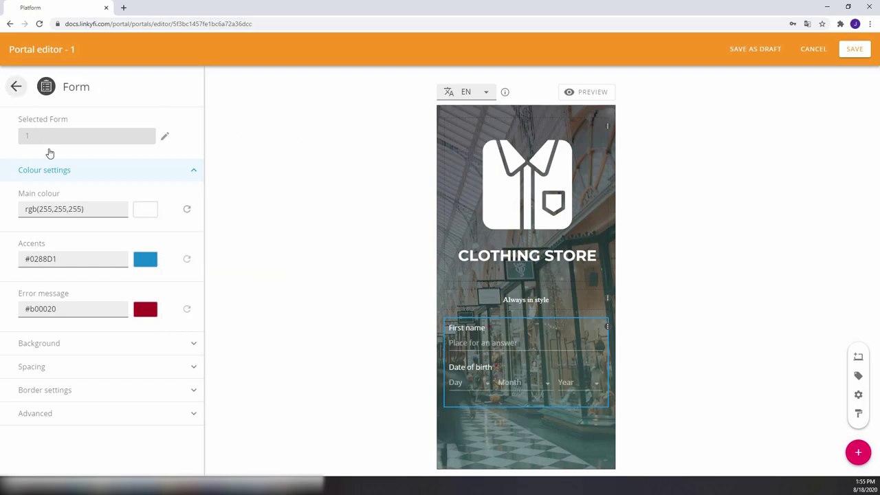
click(49, 159)
drag(49, 167, 179, 252)
drag(512, 454, 521, 462)
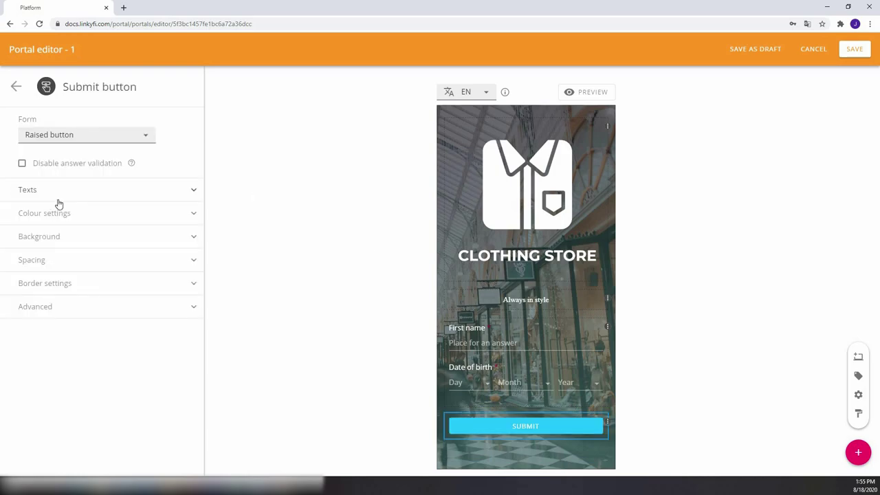
Step: Make the Submit button white (#ffffff) with black (#000000) text, then save the portal and continue
click(74, 215)
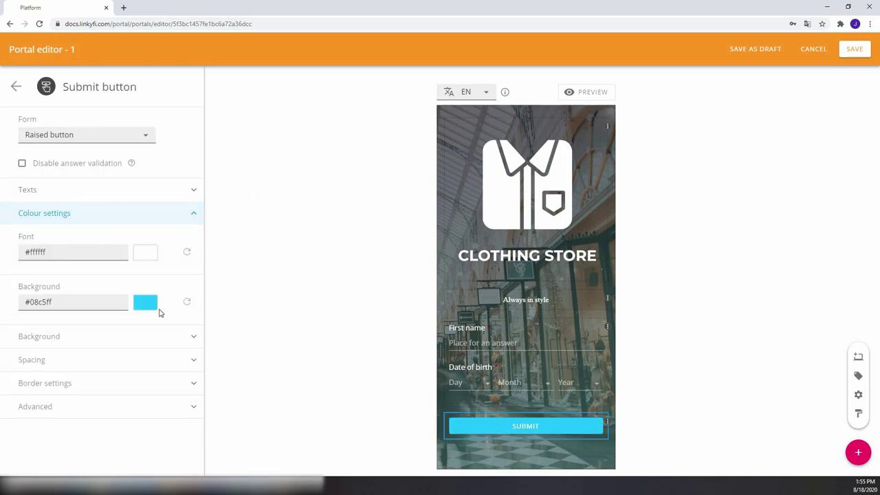
click(145, 303)
click(145, 256)
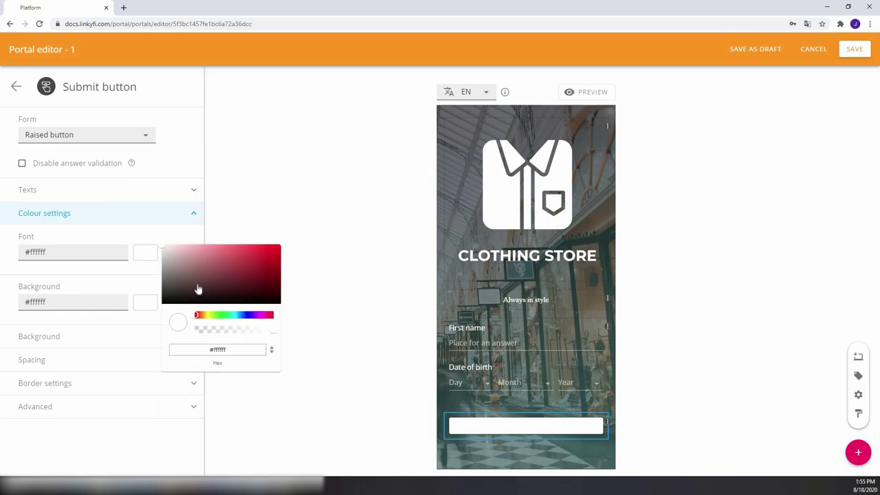
click(163, 302)
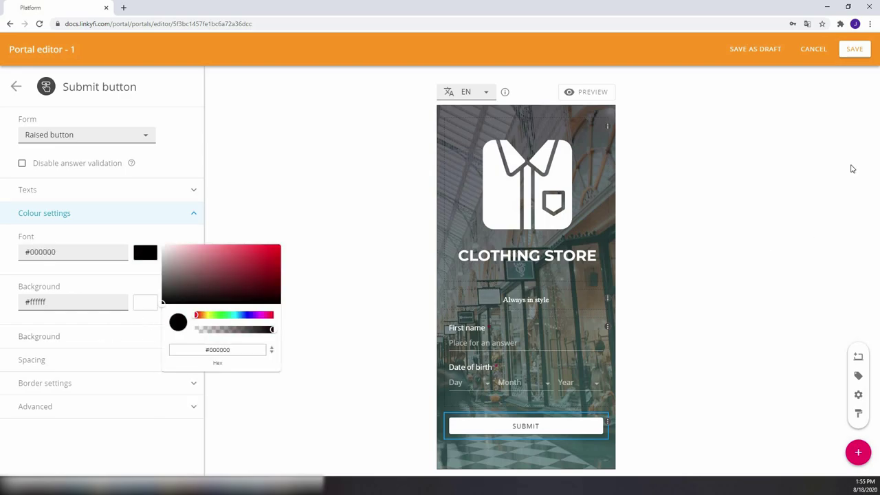
click(854, 49)
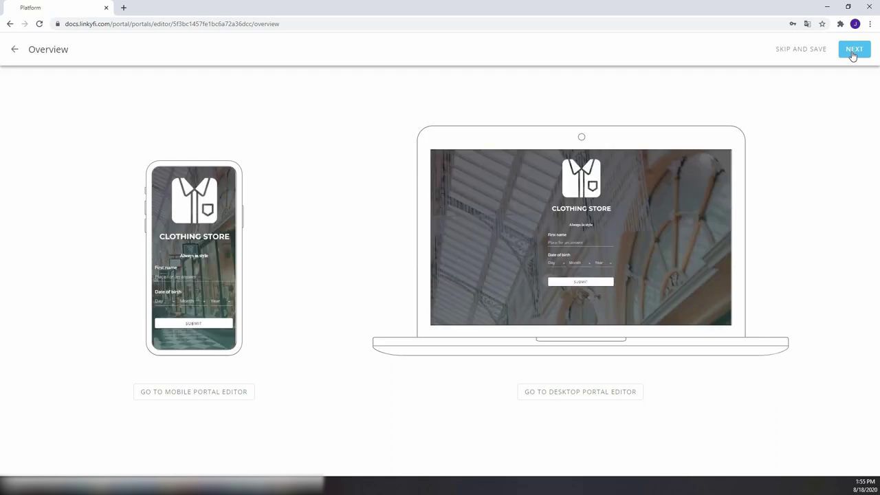
click(853, 51)
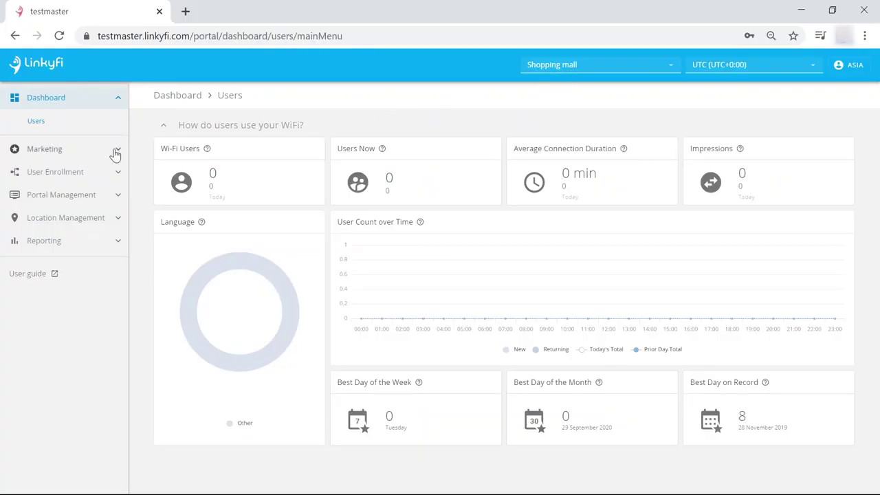
Step: Create a new page flow named Flow1 under User Enrollment › User journey › Page Flow
click(81, 180)
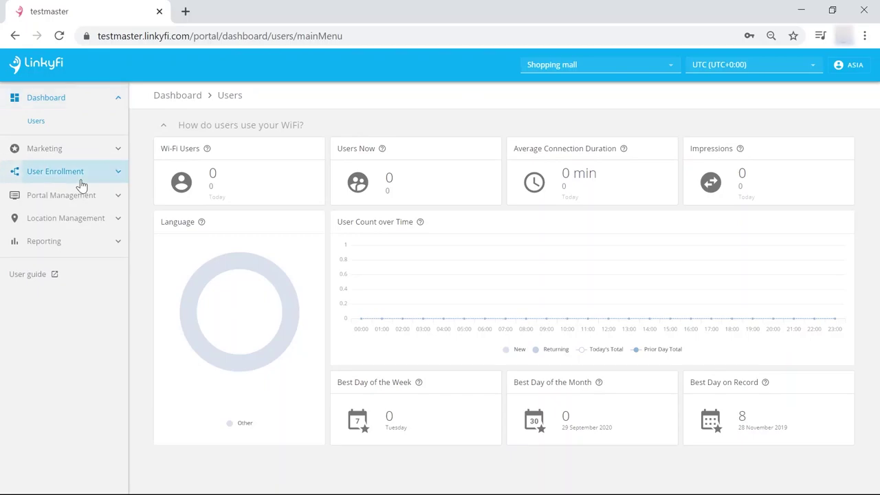
click(81, 184)
click(71, 171)
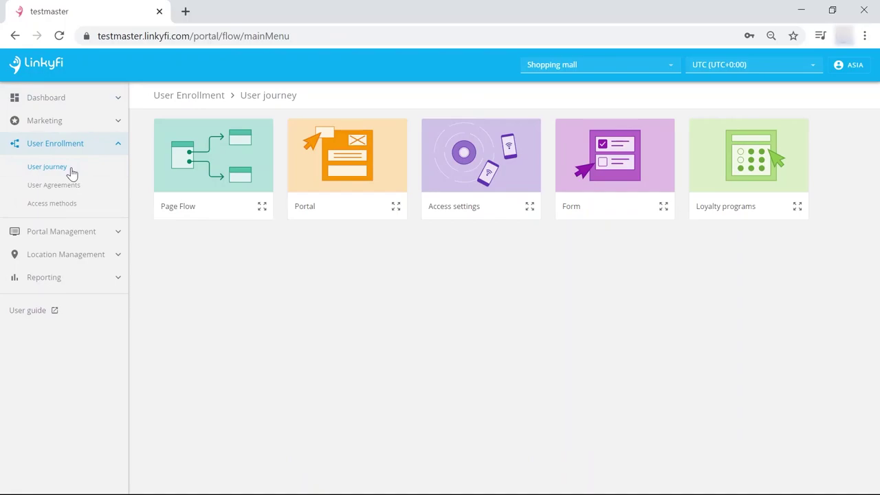
click(203, 160)
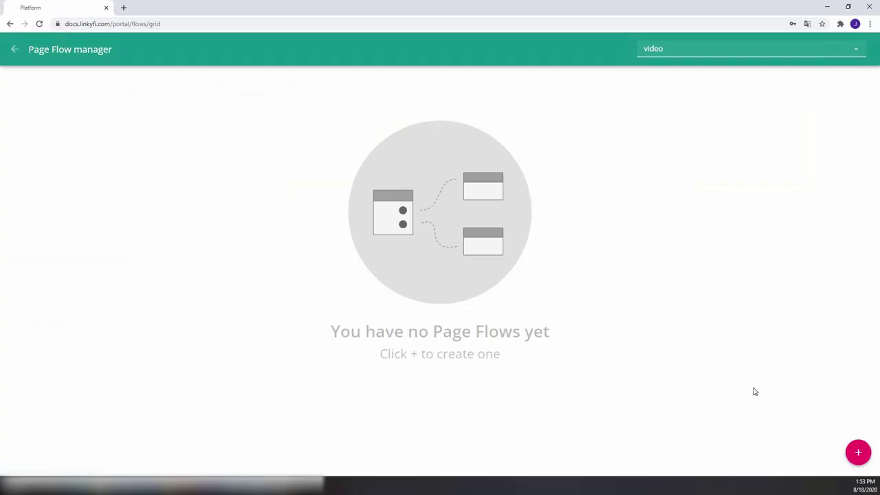
click(857, 451)
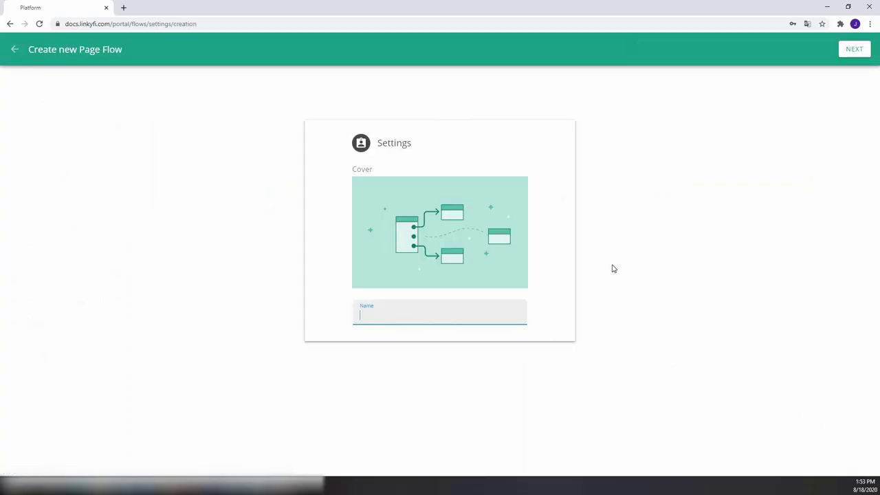
text(Flow1)
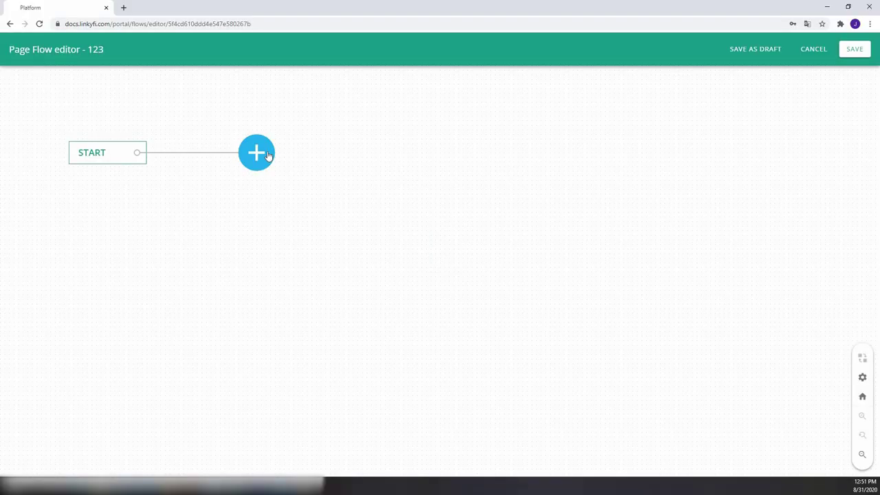
Step: Add a Portal node after START using portal 1, previewing it on a phone first
click(256, 152)
click(328, 186)
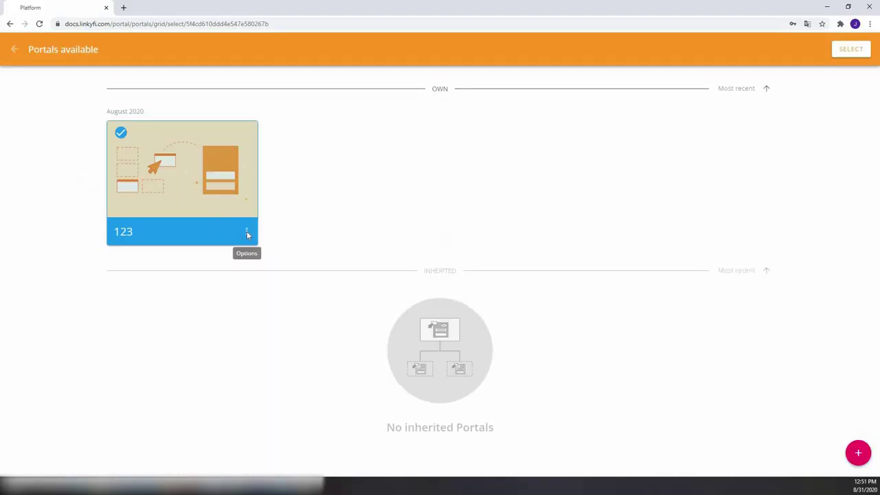
click(246, 232)
click(277, 322)
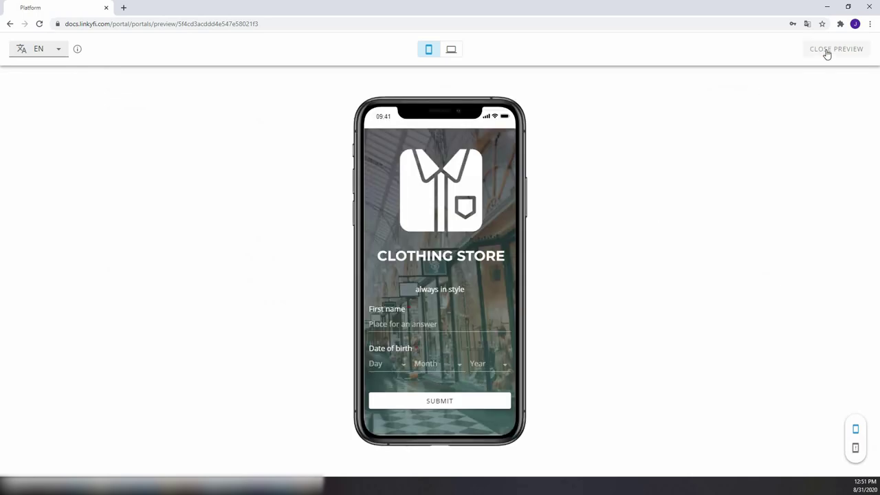
click(827, 54)
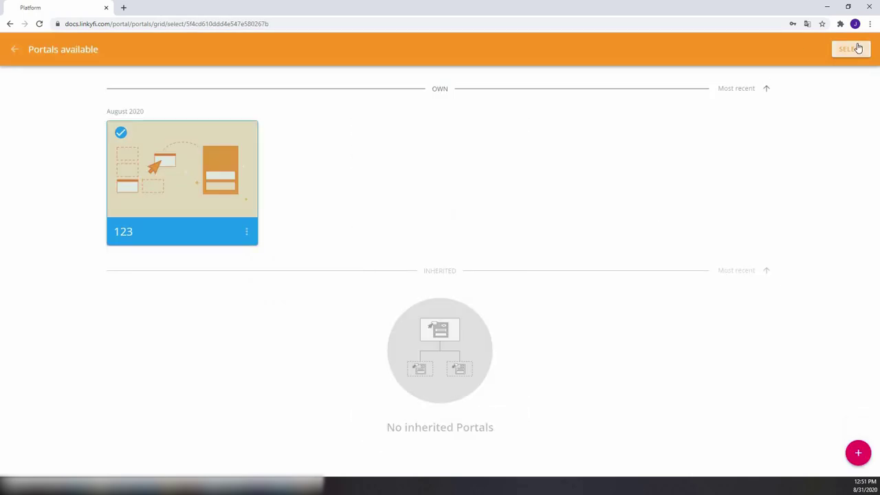
click(856, 48)
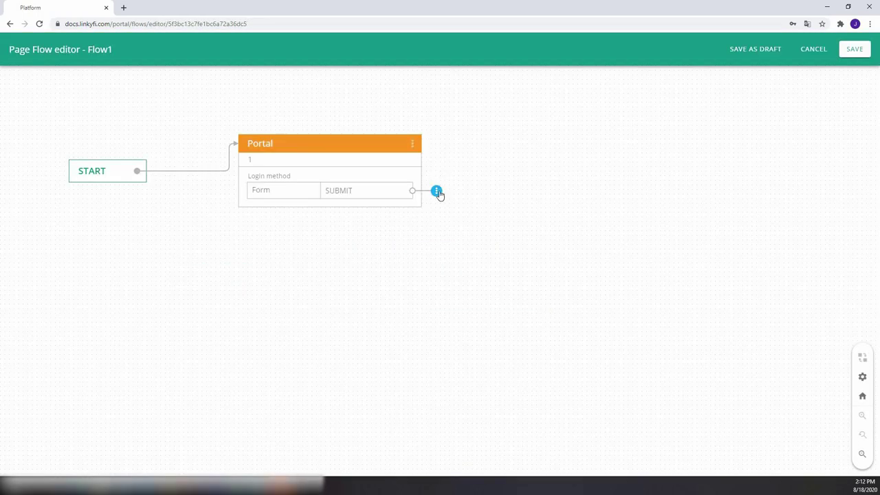
click(437, 191)
Step: Add a Time of day condition node after the portal's submit output
mouse_move(509, 211)
click(611, 255)
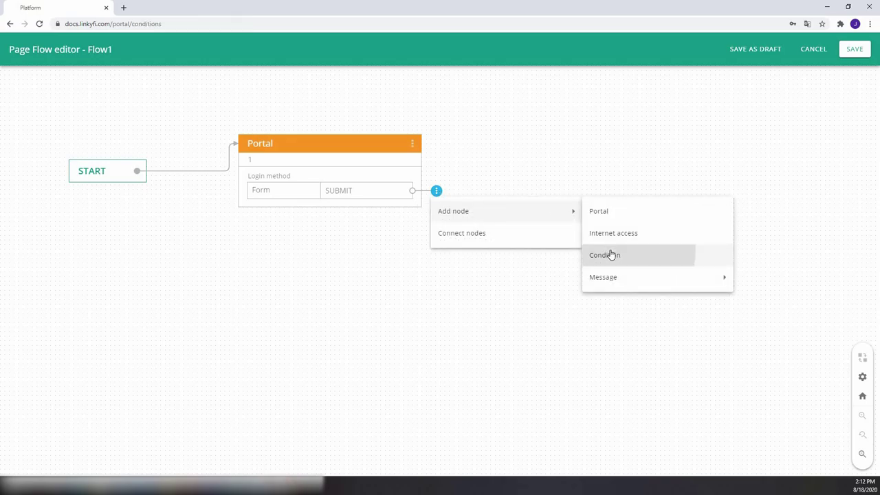
click(563, 308)
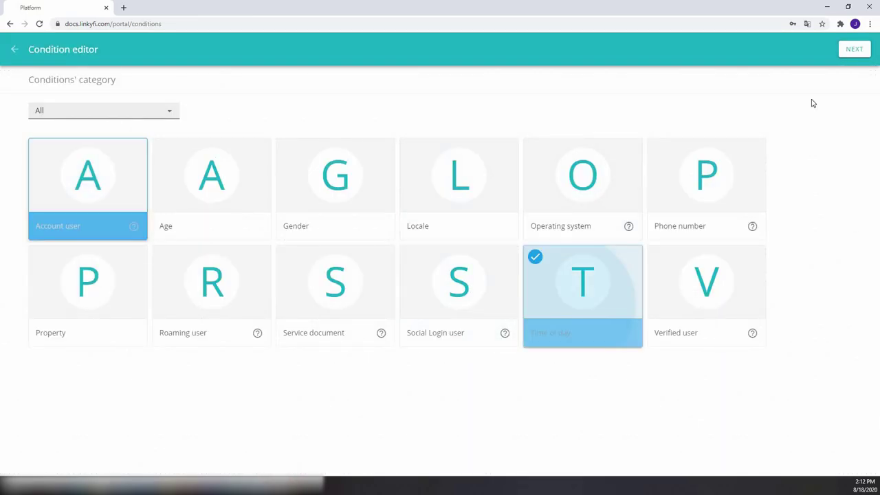
click(853, 49)
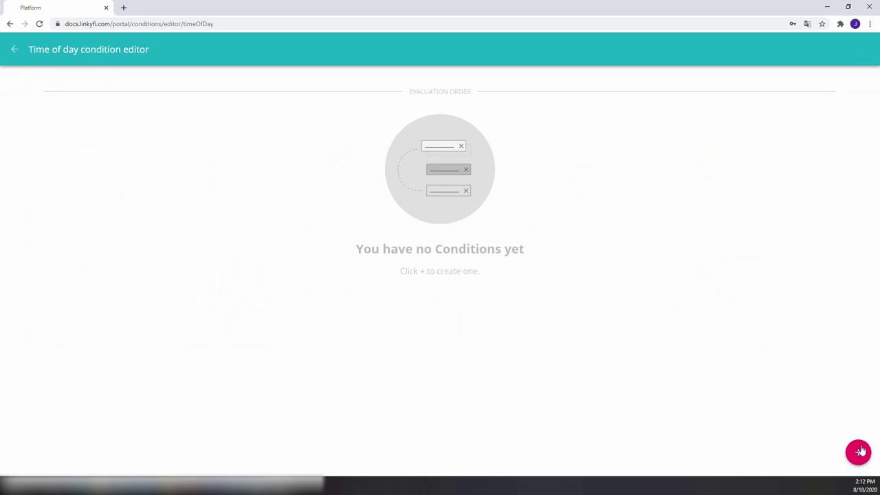
Step: Define time ranges 08:00–12:00 and 12:01–20:00, then save the condition
click(860, 452)
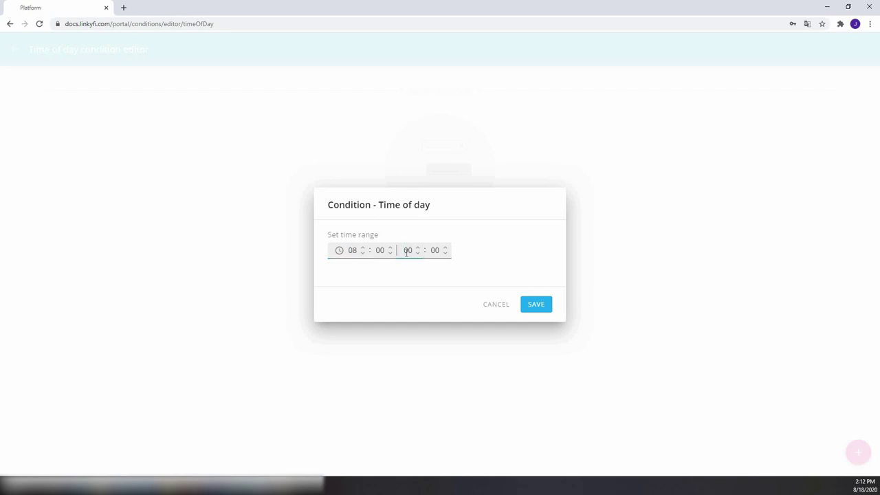
text(12)
click(536, 304)
click(858, 451)
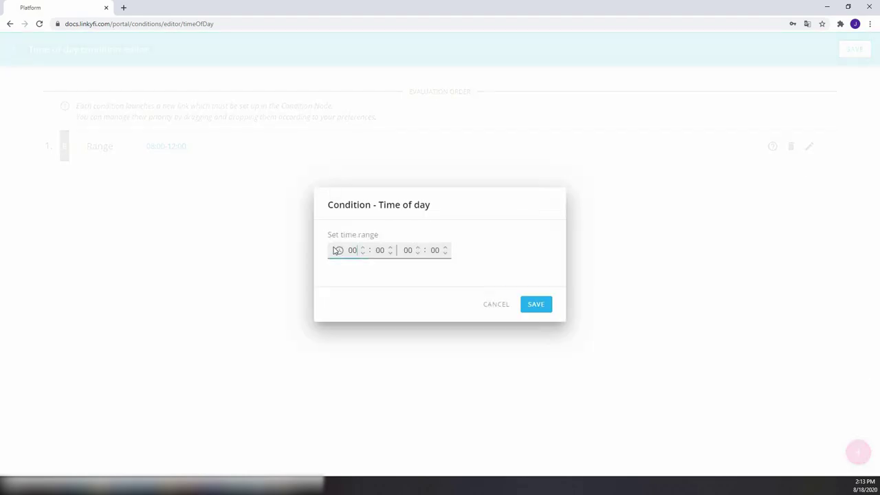
click(407, 250)
click(536, 303)
click(854, 49)
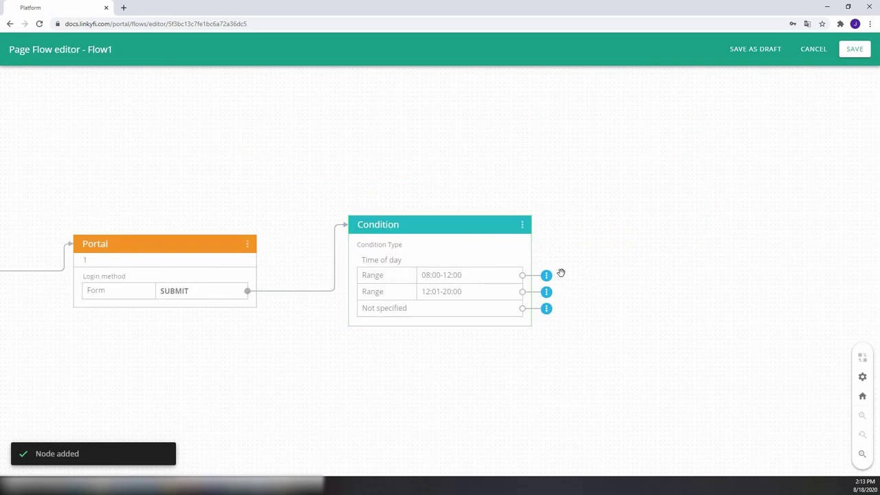
Step: Attach a Portal morning node after the 08:00-12:00 range
click(547, 277)
mouse_move(581, 295)
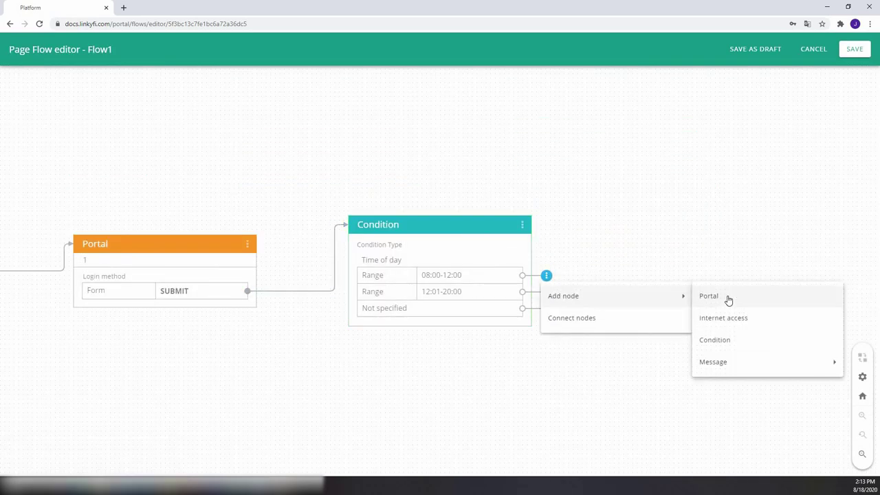
click(725, 299)
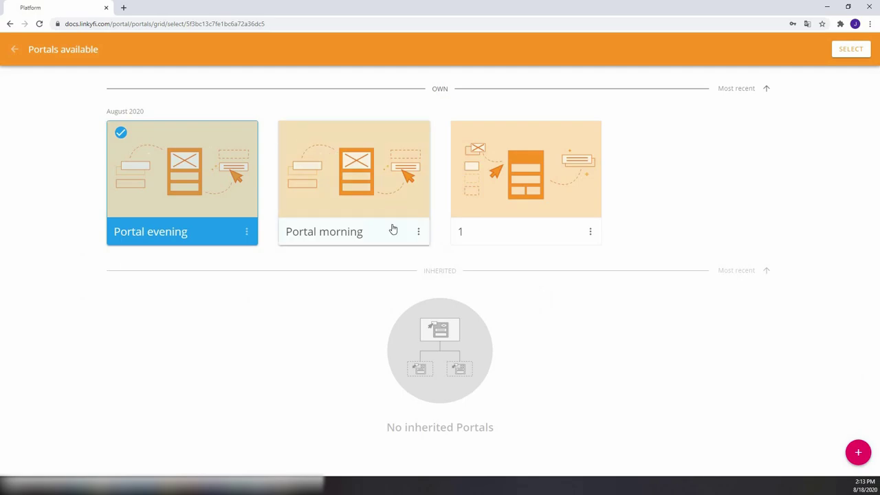
click(392, 228)
click(840, 53)
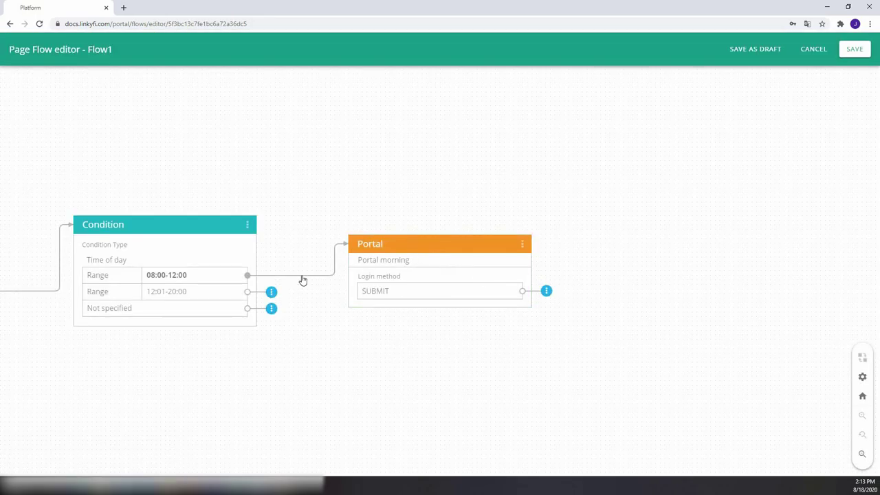
Step: Attach a Portal evening node after the 12:01-20:00 range
click(272, 294)
mouse_move(385, 311)
click(450, 321)
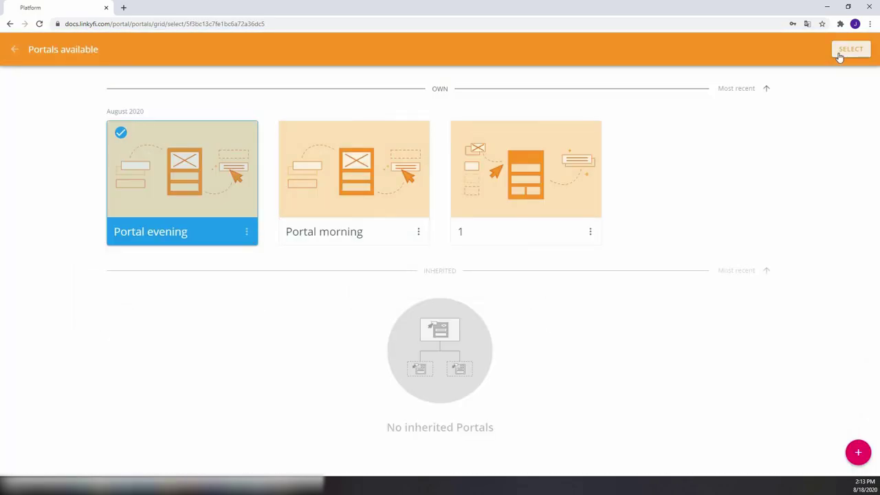
click(839, 58)
Step: Connect the Not specified output to the existing Portal morning node
click(270, 143)
click(296, 186)
click(420, 122)
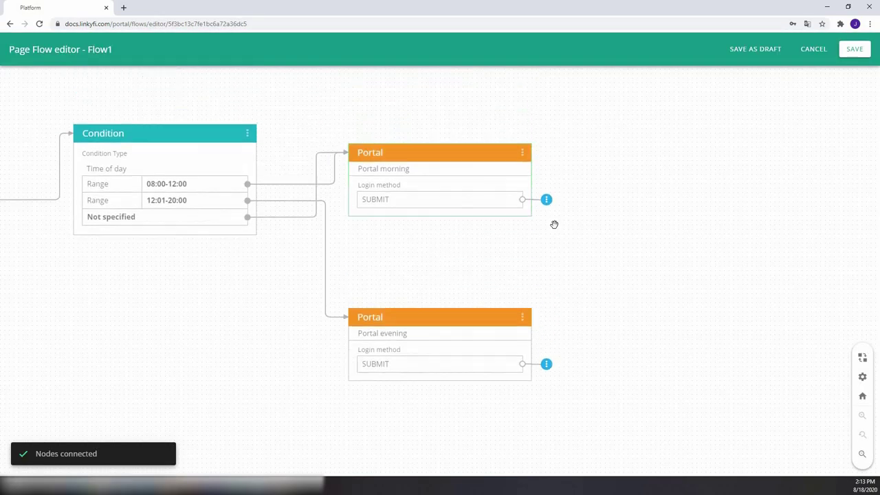
click(547, 293)
mouse_move(609, 313)
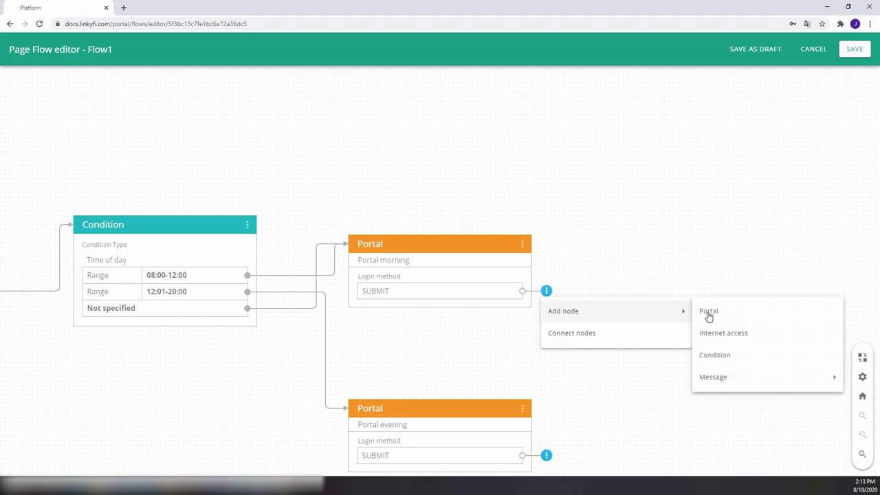
click(732, 335)
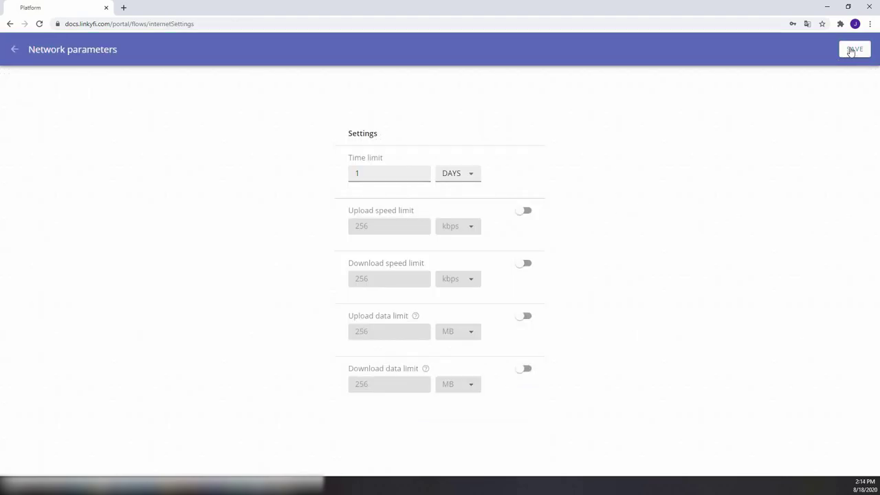
click(850, 52)
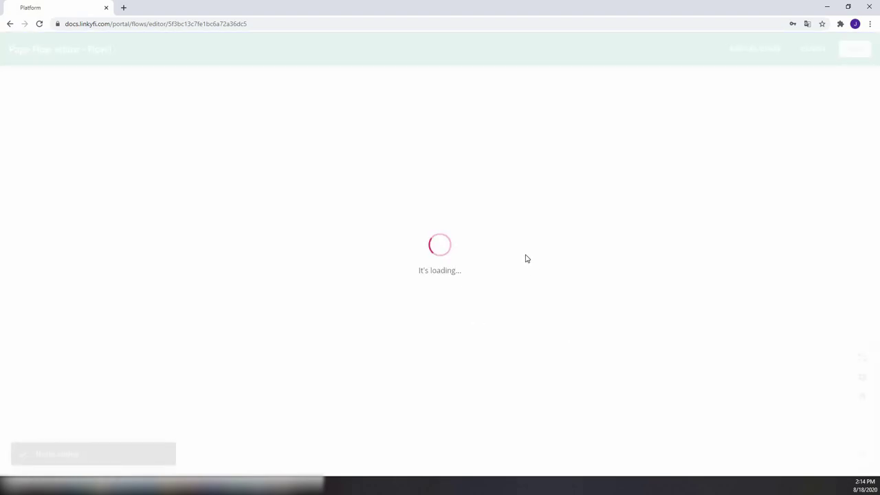
click(448, 360)
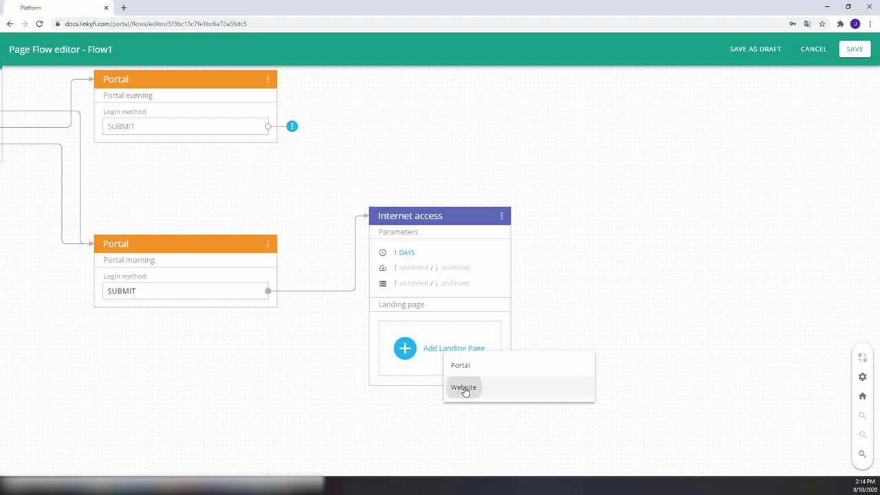
click(464, 389)
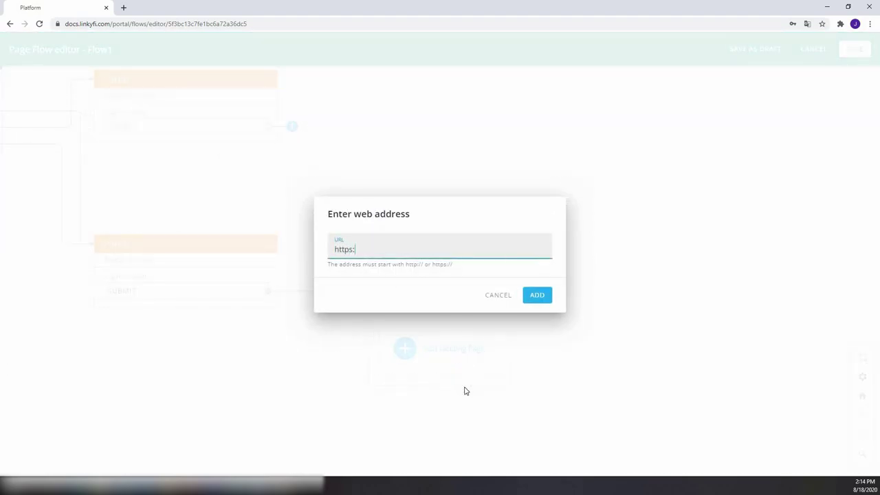
click(547, 295)
Step: Connect Portal evening's output to the Internet access node
click(292, 126)
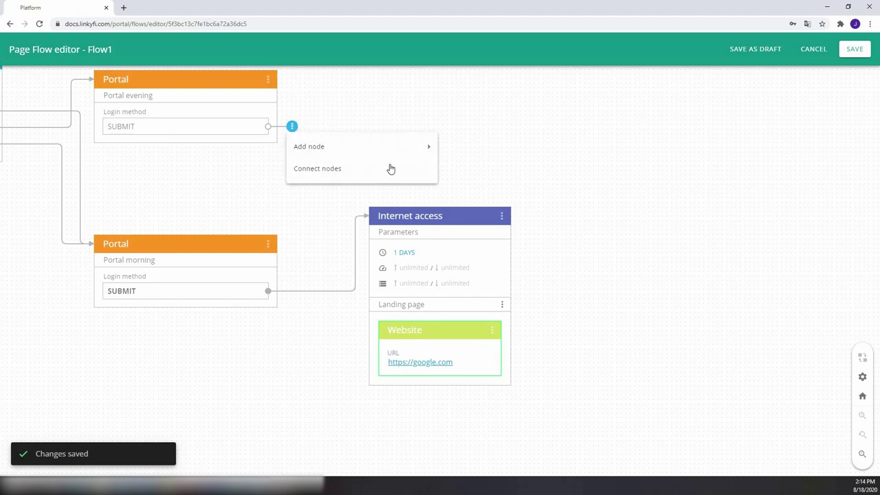
click(392, 169)
click(440, 231)
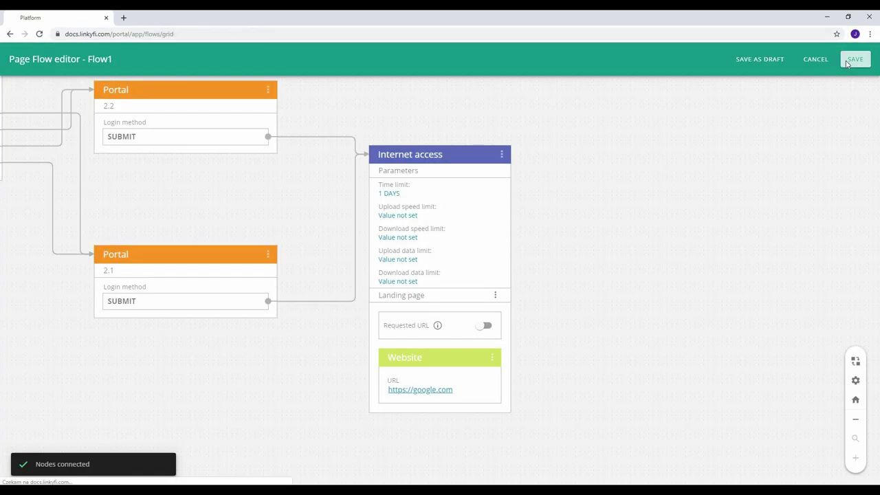
Step: Save Flow1 and show its preview-on-device QR code
click(849, 50)
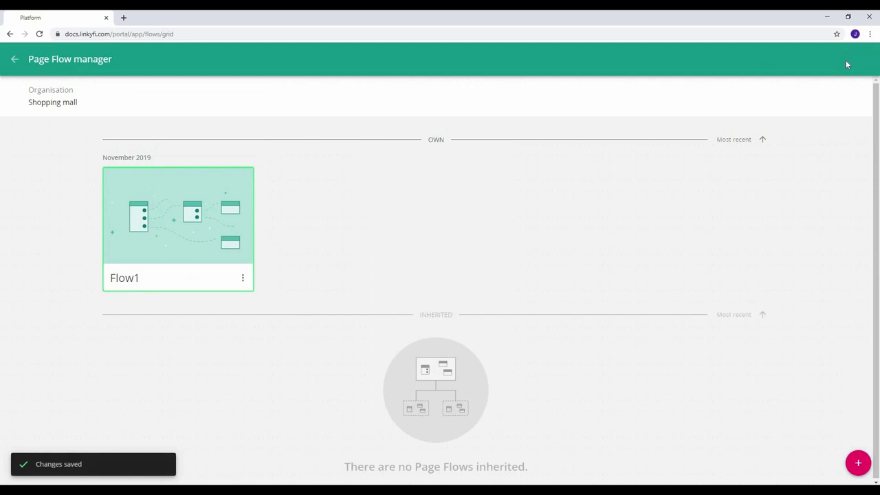
click(243, 279)
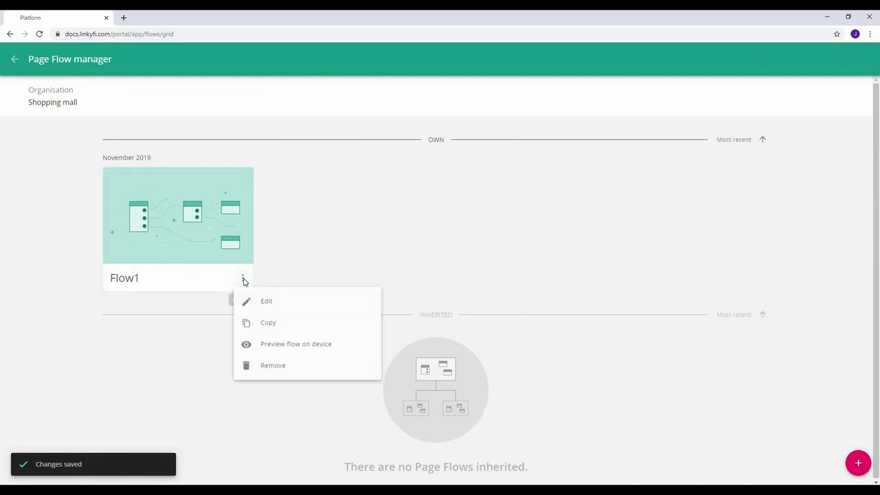
click(286, 347)
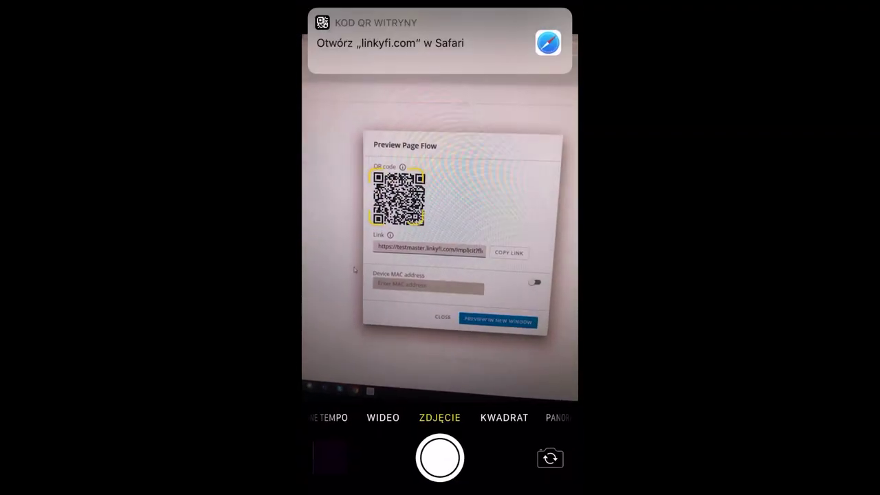
Step: Open the scanned Clothing Store preview in Safari and enter a first name
click(440, 42)
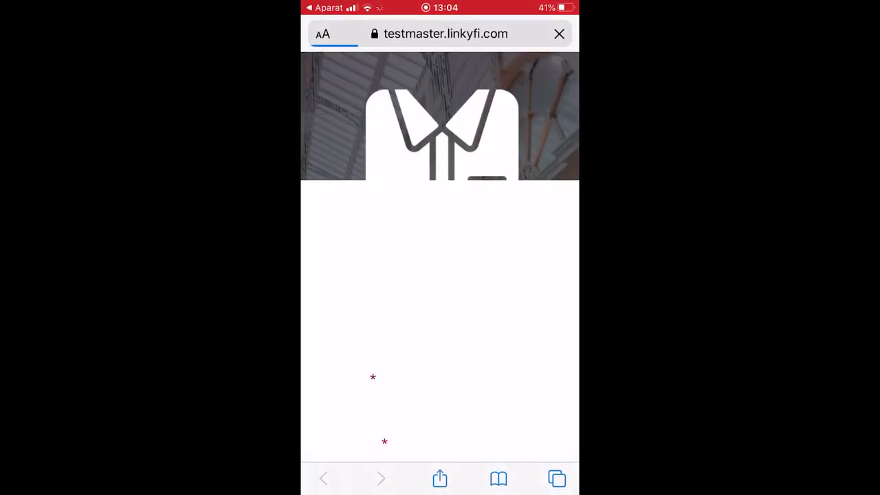
scroll(440, 275, down, 2)
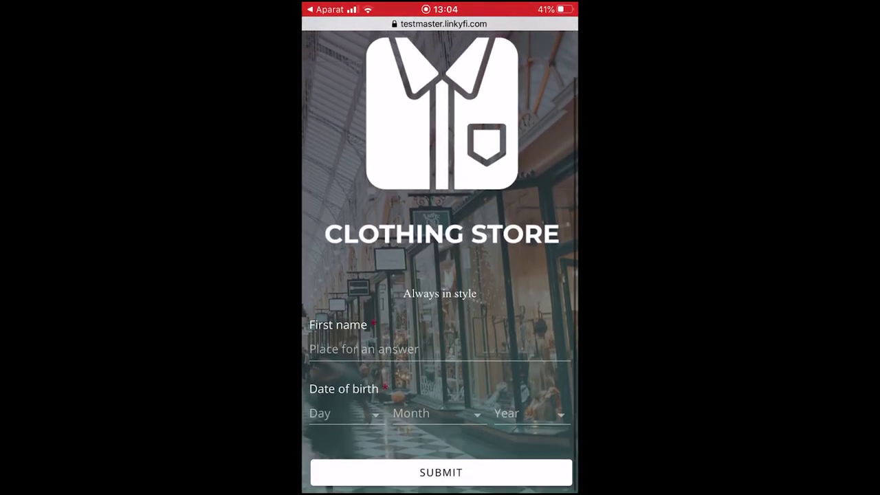
click(364, 348)
text(Andrew)
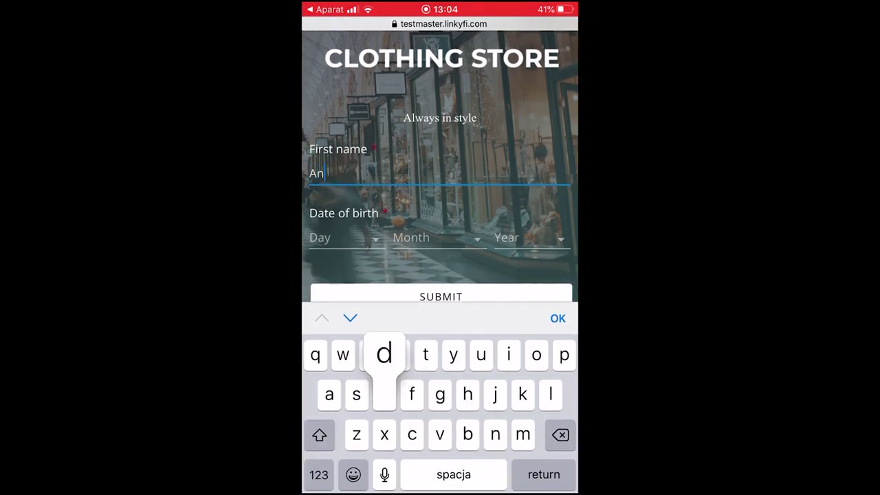
Step: Set the birth date to 9 Mar 1995 and submit the form
click(323, 234)
drag(443, 468, 443, 385)
click(350, 318)
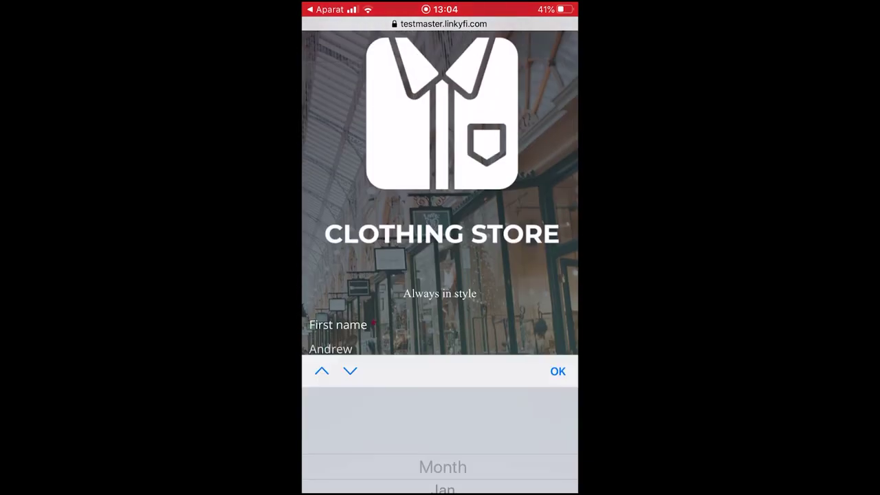
drag(442, 454, 443, 385)
click(350, 317)
drag(443, 454, 442, 388)
click(558, 317)
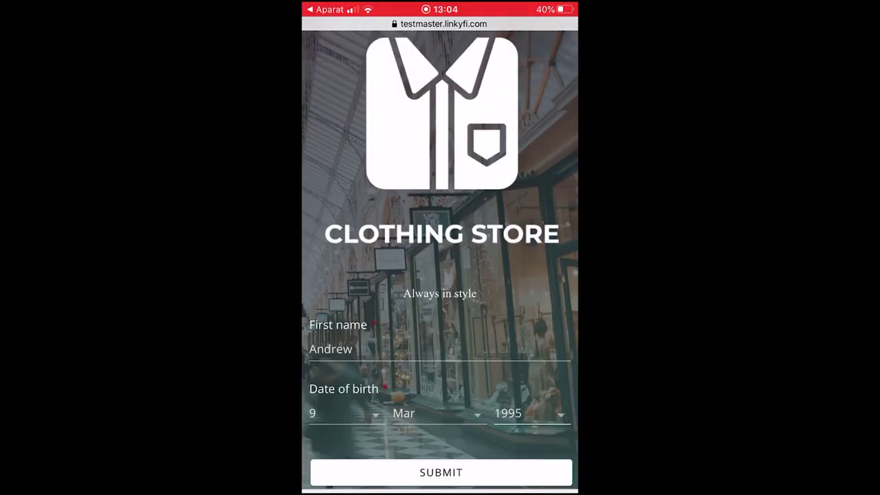